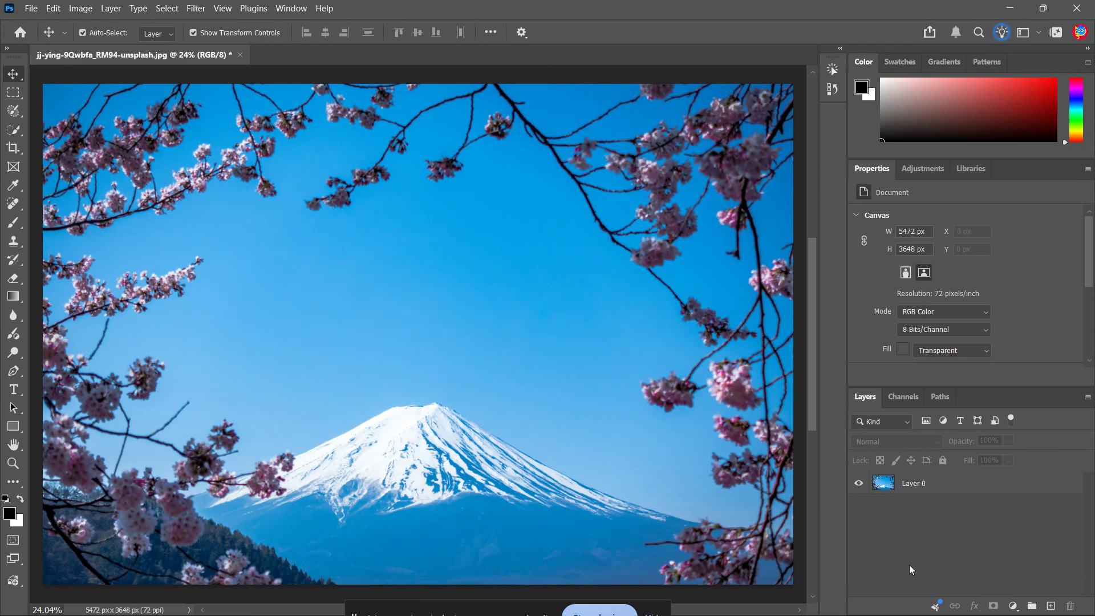
Step: Create a new layer named "grainoverlay" above the mountain photo layer
click(1040, 484)
click(924, 490)
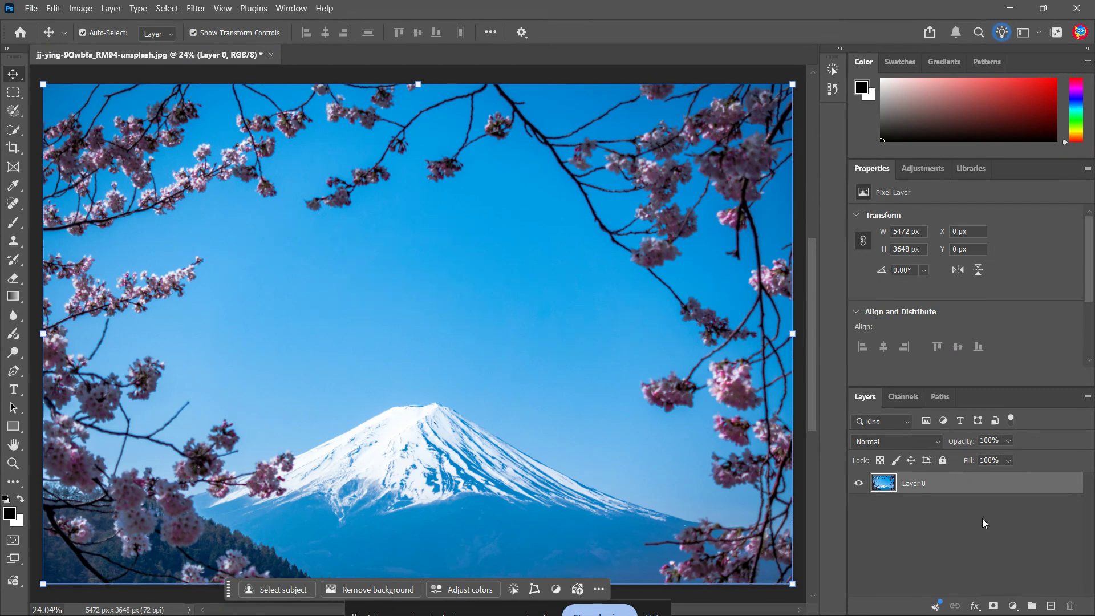
key(ctrl)
key(ctrl+shift+n)
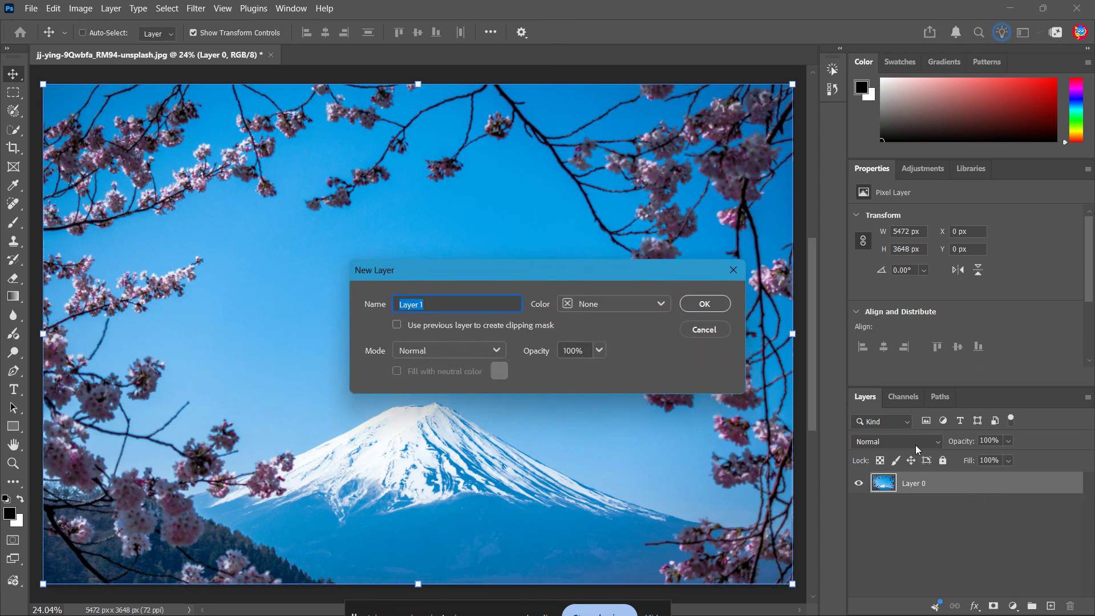
click(439, 304)
double_click(421, 303)
text(Layer grain)
key(ctrl+a)
text(grainoverlay)
key(Return)
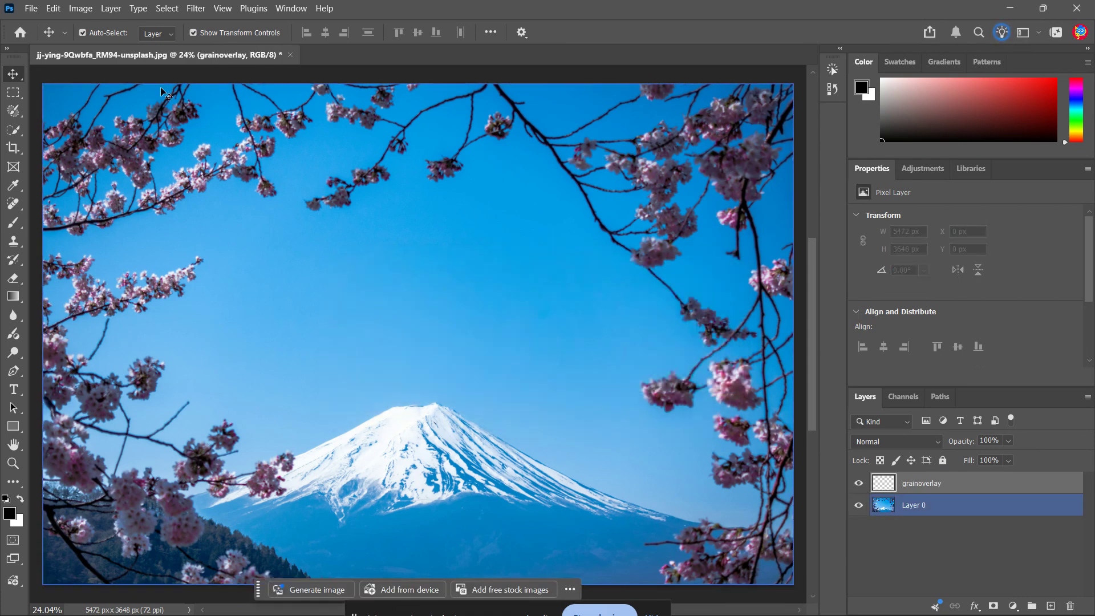
Step: Fill the grainoverlay layer with 50% Gray in Normal mode at 100% opacity
click(53, 8)
click(143, 222)
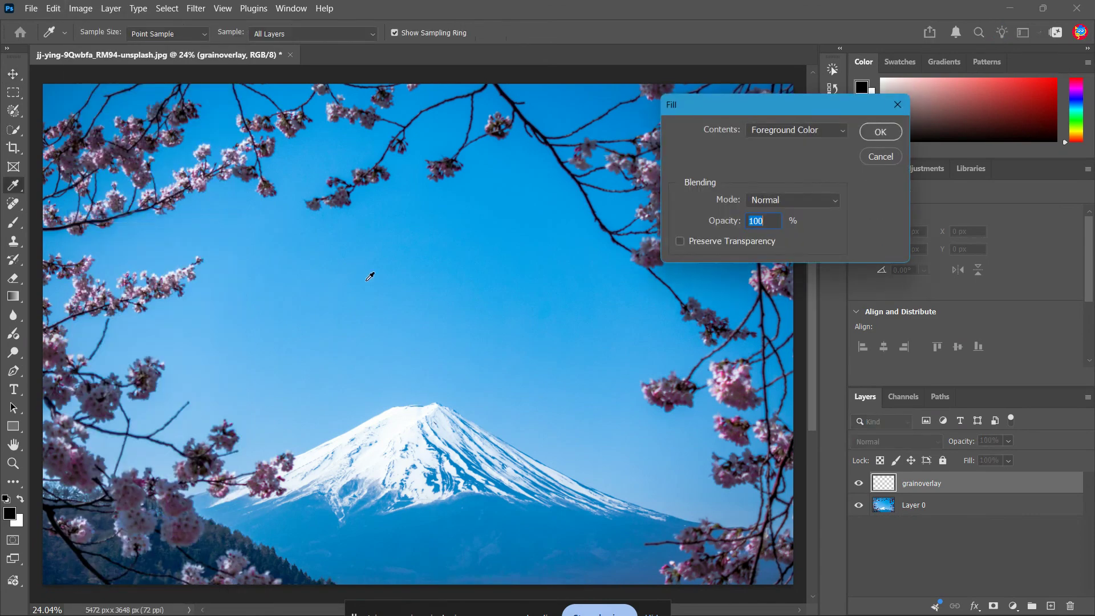
click(809, 132)
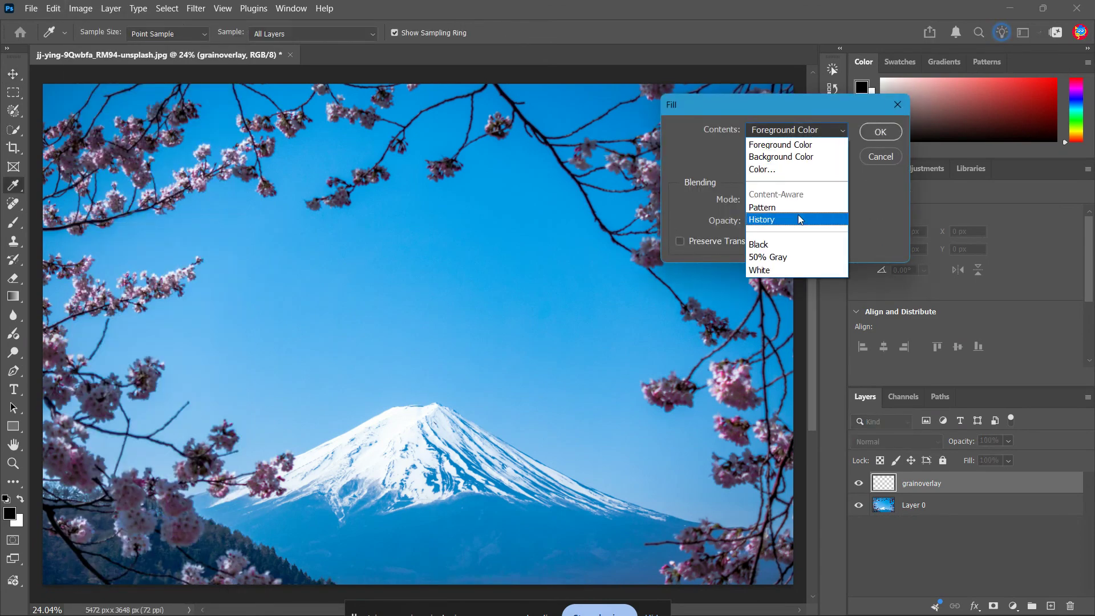
click(784, 253)
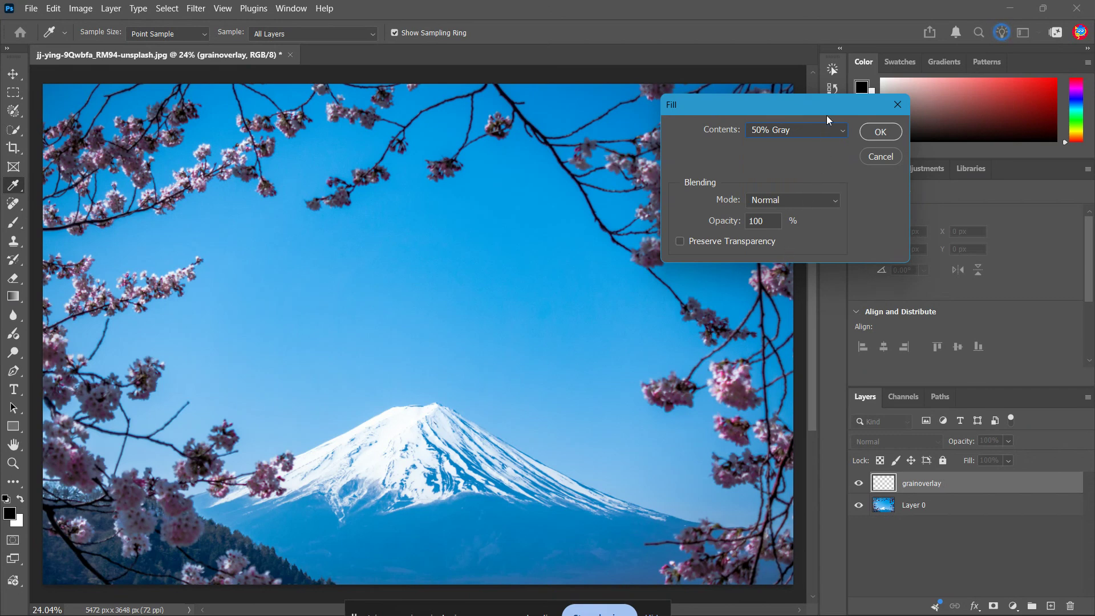
drag(826, 115, 761, 170)
click(816, 187)
key(v)
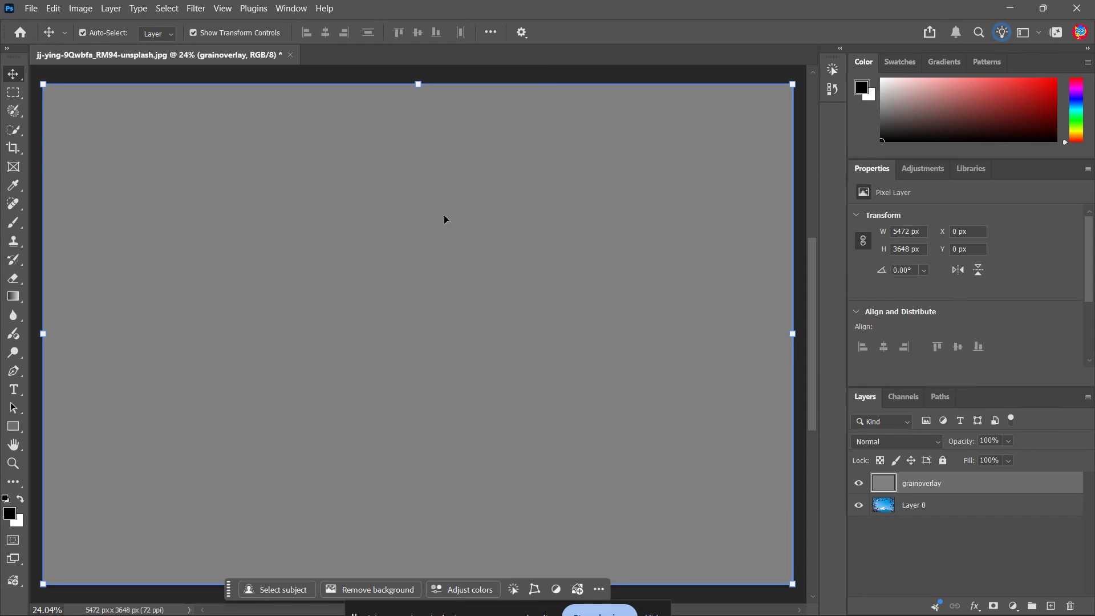
Step: Set the grainoverlay layer's blend mode to Soft Light after trying Overlay
click(879, 426)
click(888, 437)
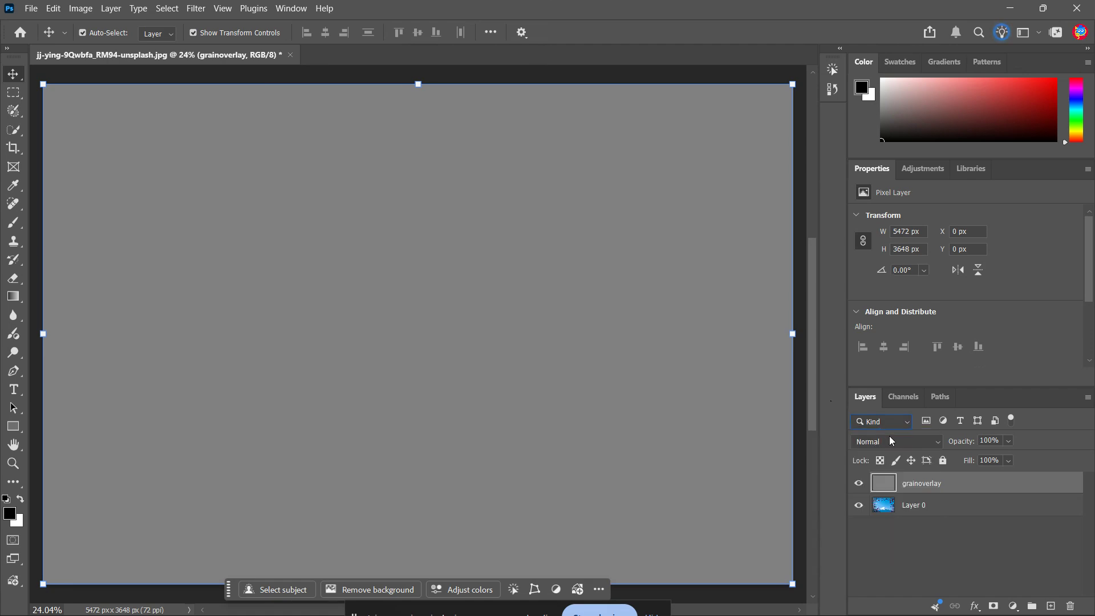
click(934, 443)
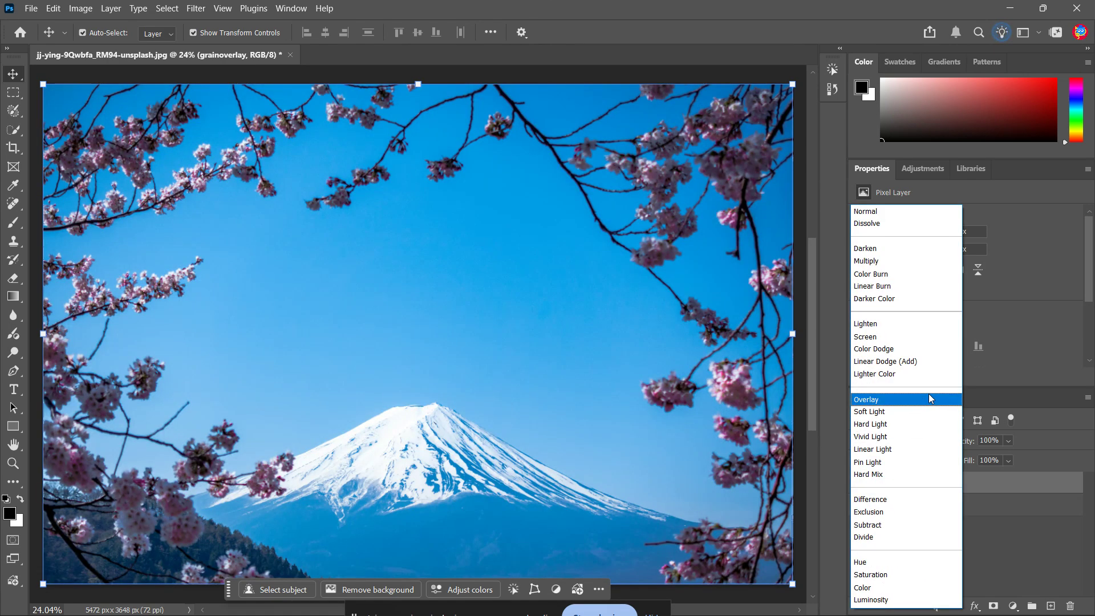
click(929, 395)
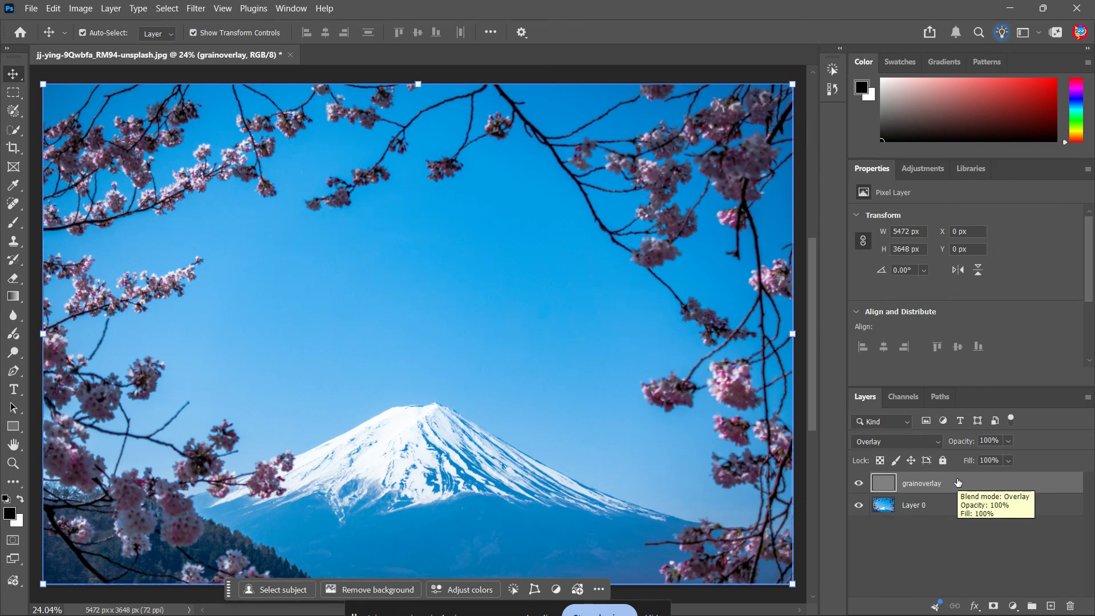
click(916, 443)
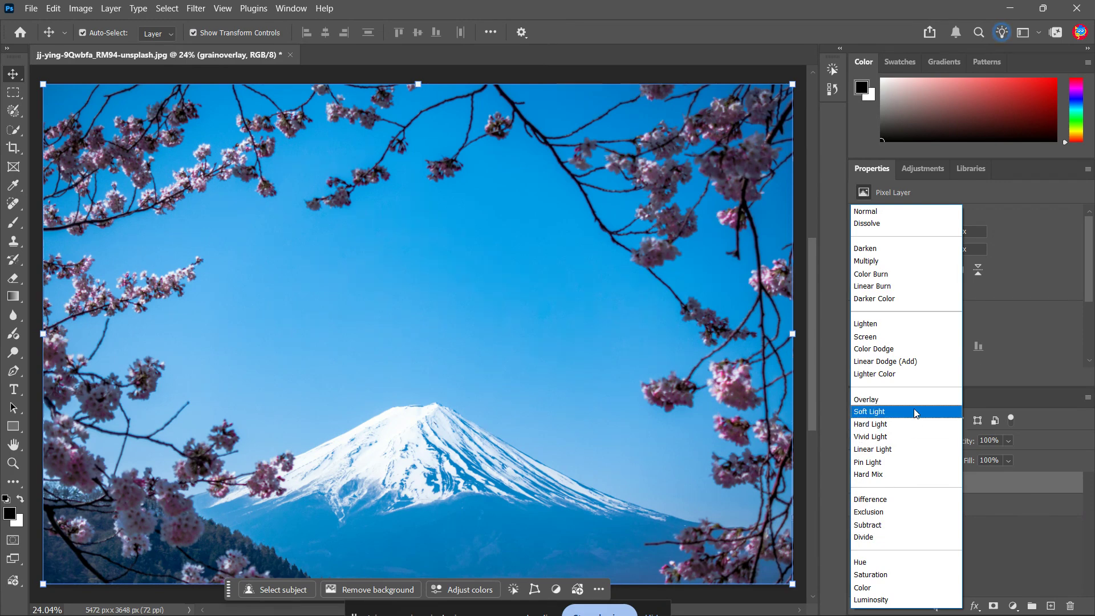
click(883, 414)
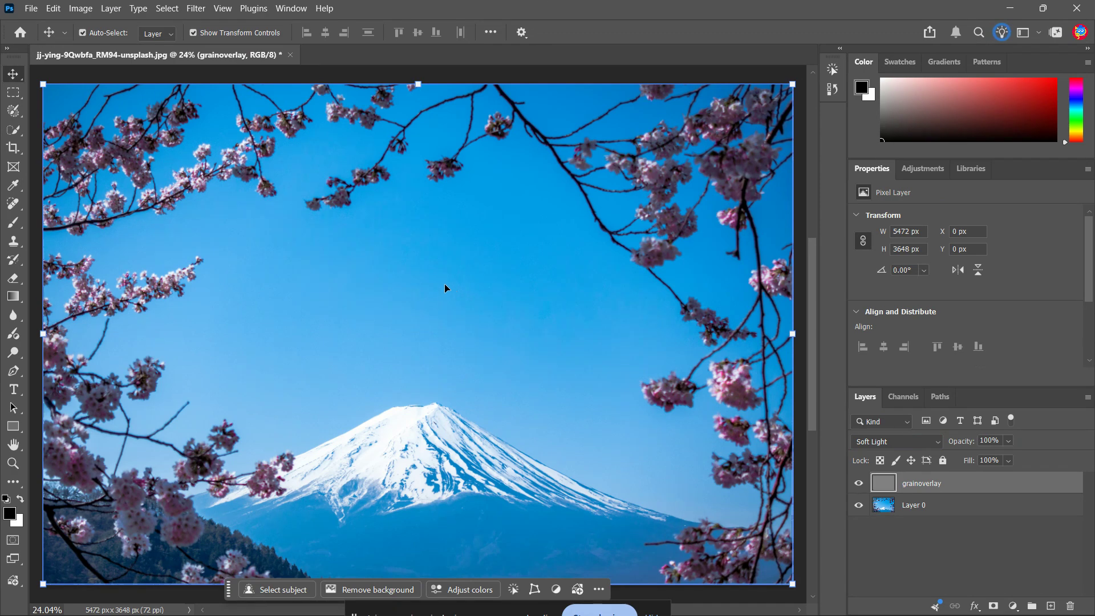
Step: Apply the Add Noise filter to the grainoverlay layer with an amount of about 94%, Gaussian distribution and Monochromatic enabled
click(196, 8)
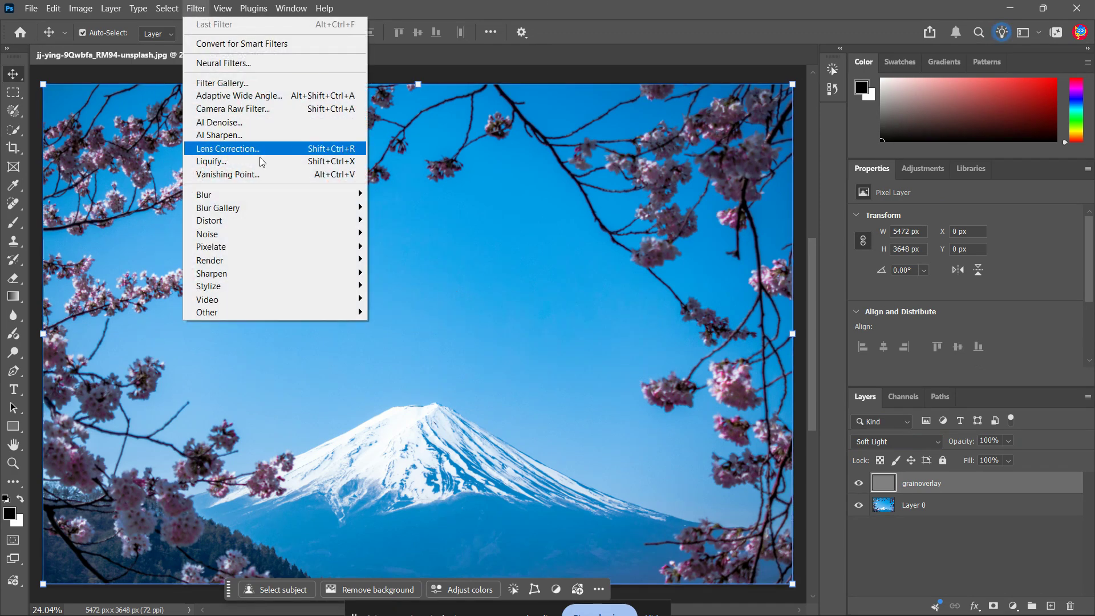
mouse_move(284, 230)
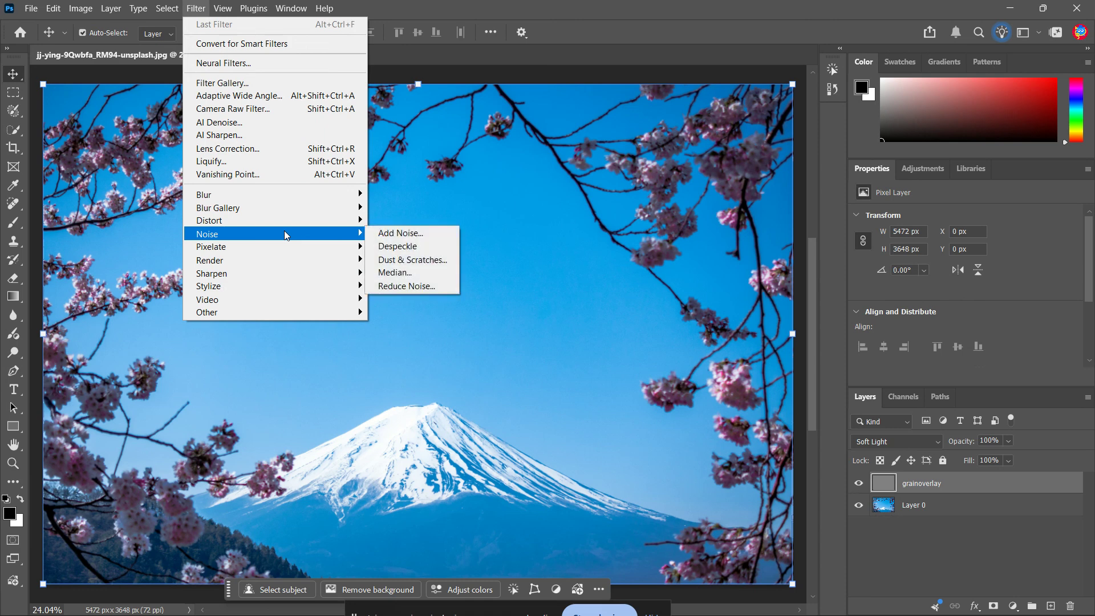
click(386, 237)
drag(495, 90, 864, 106)
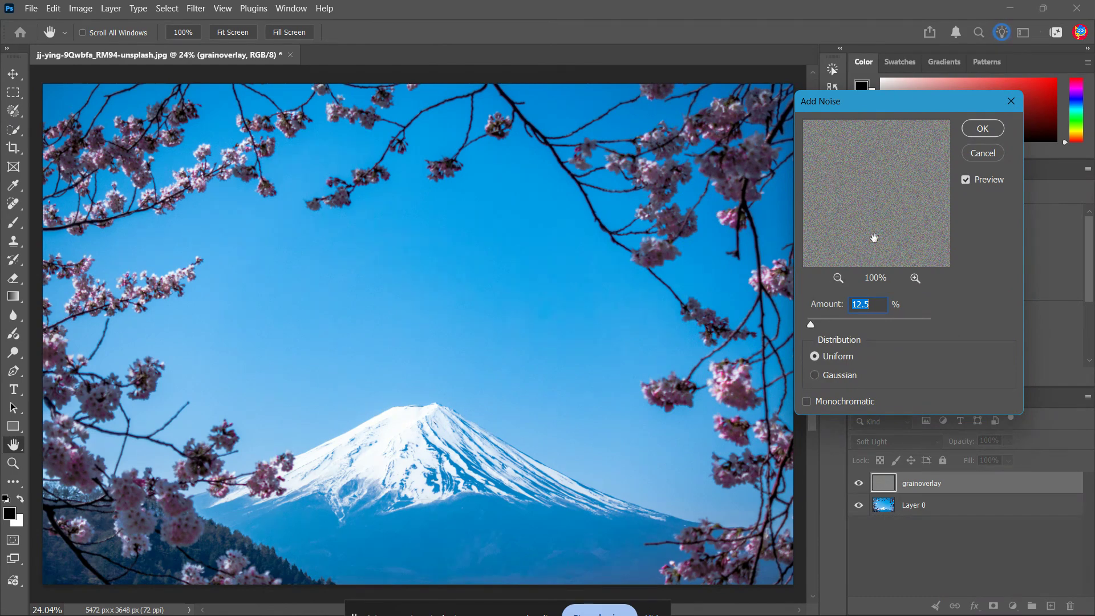
drag(810, 326, 845, 326)
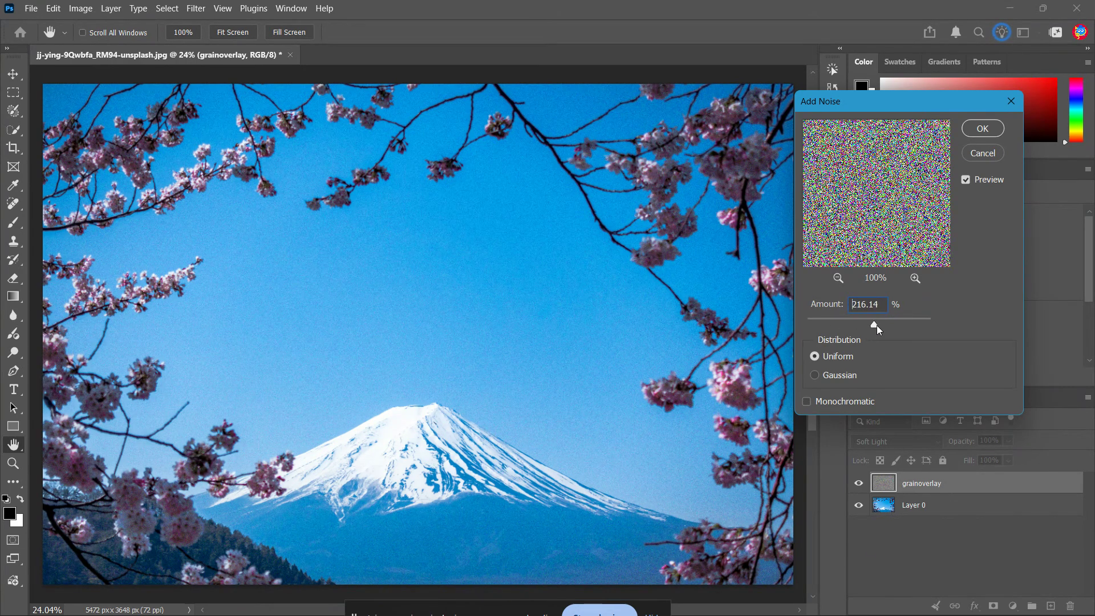
drag(893, 325, 926, 326)
click(822, 376)
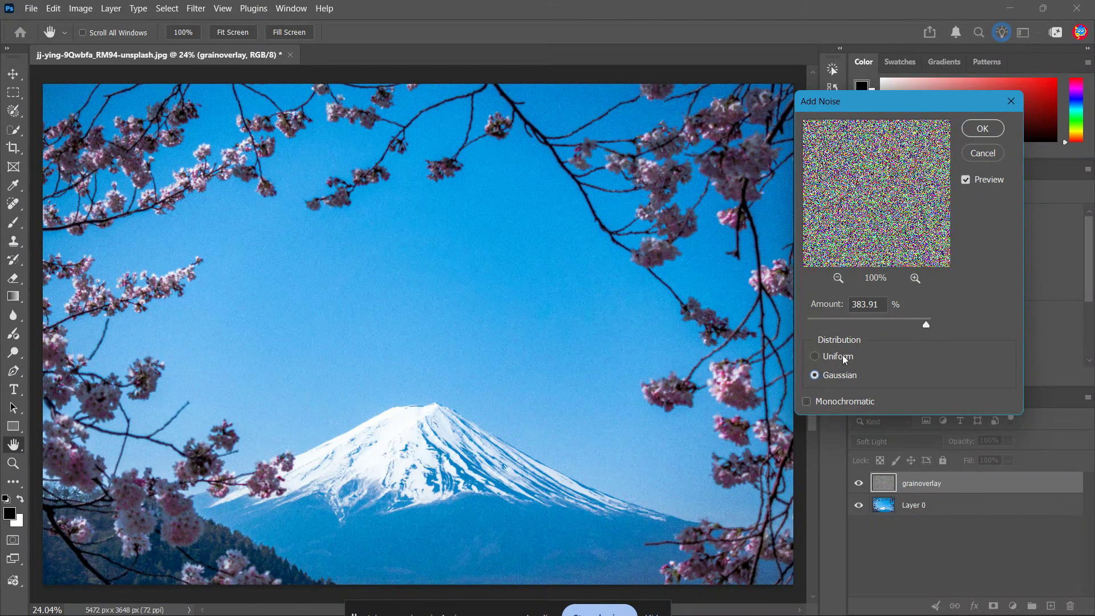
drag(886, 325, 882, 322)
click(807, 402)
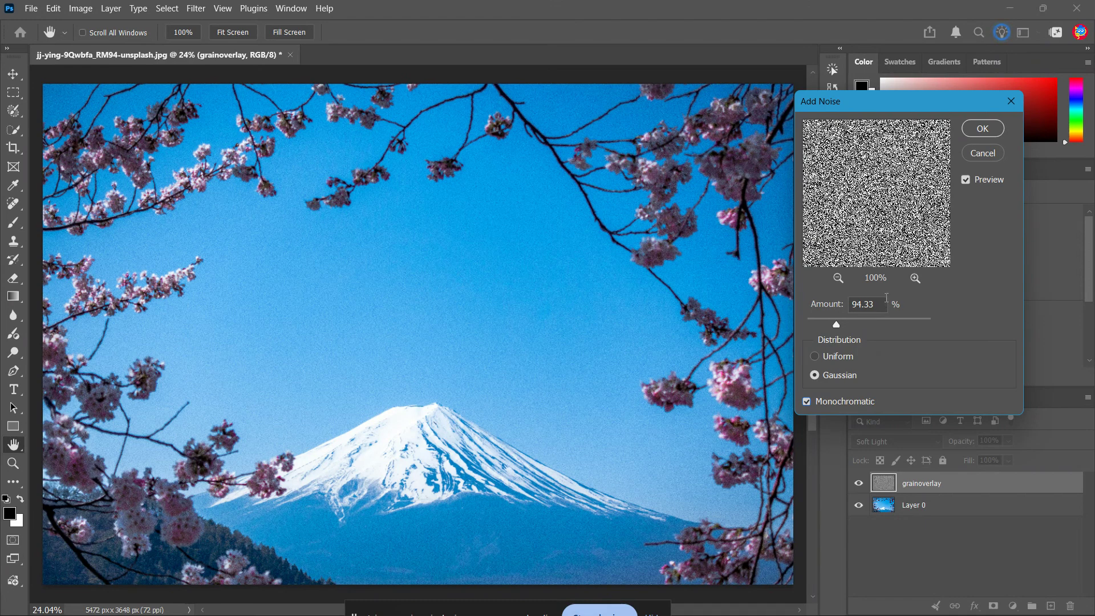
click(993, 138)
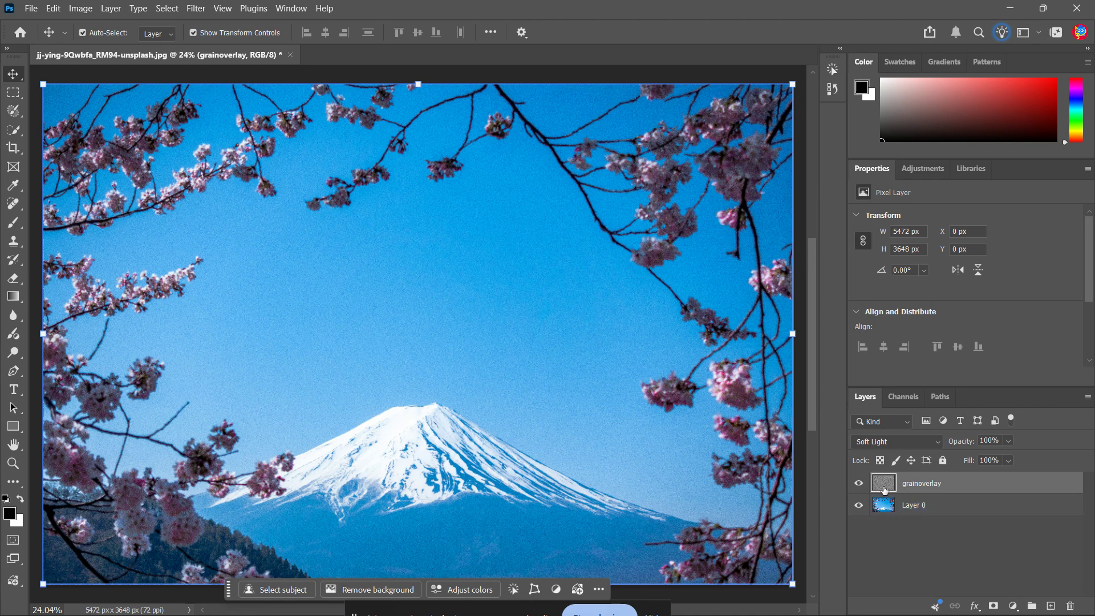
Step: Toggle the grainoverlay layer's visibility off and on to compare the photo with and without grain
click(858, 483)
click(863, 488)
click(863, 487)
click(863, 487)
click(863, 488)
click(863, 487)
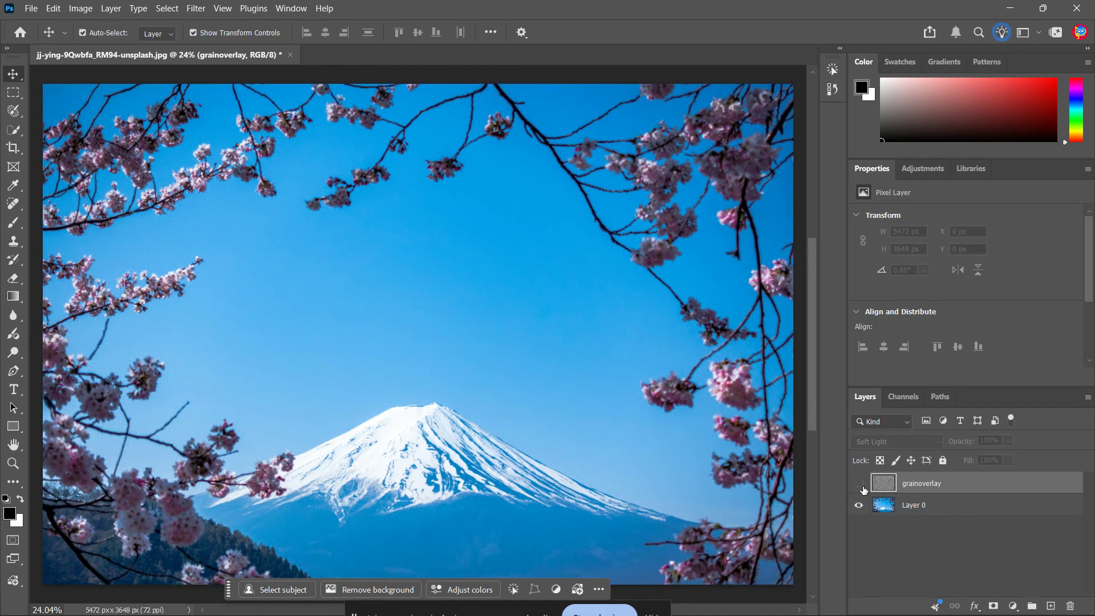
click(863, 487)
Step: Lower the grainoverlay layer's opacity to 70% and deselect the layer
click(1009, 441)
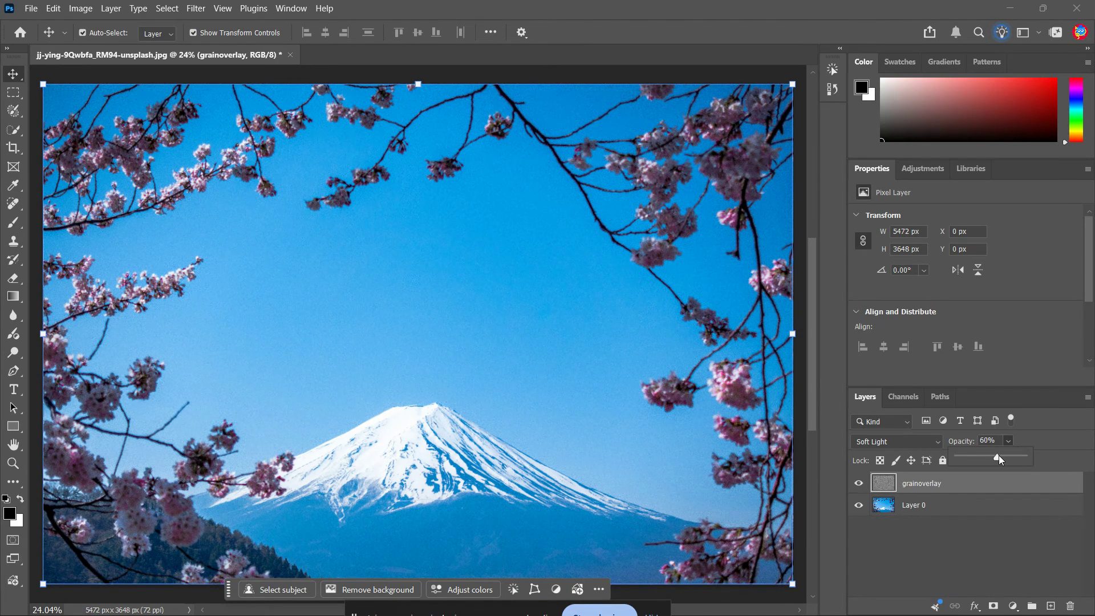
drag(998, 456, 1022, 457)
click(939, 547)
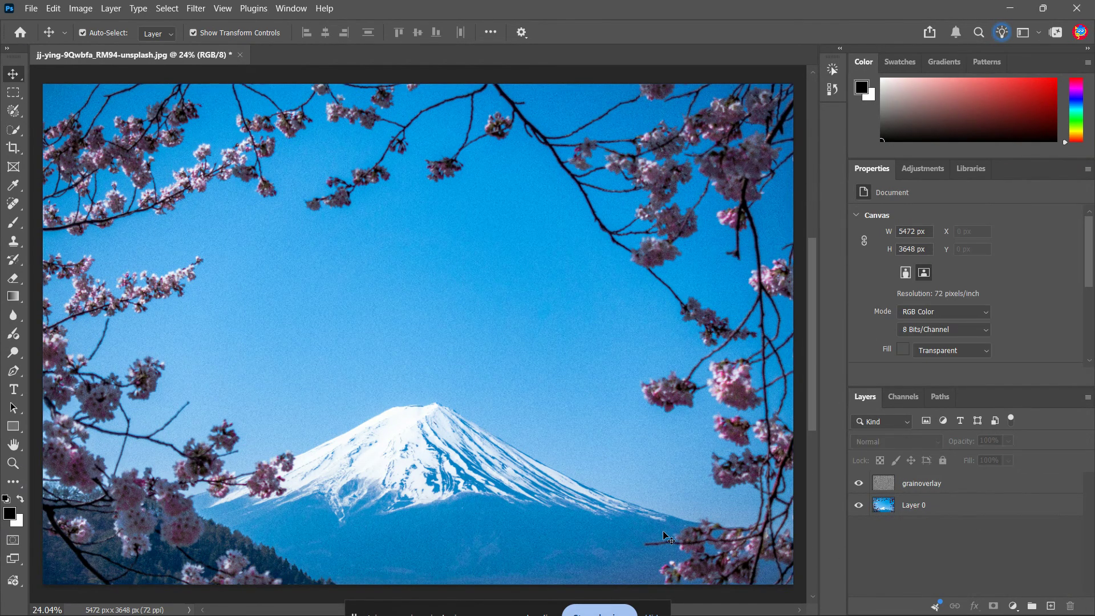
click(431, 541)
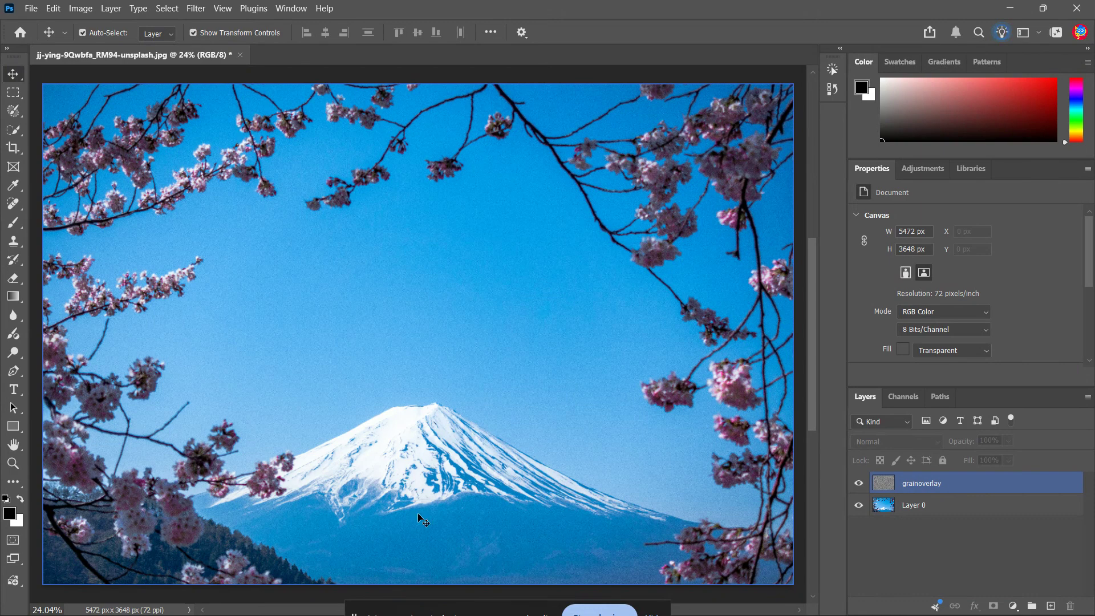
click(797, 563)
click(659, 521)
Step: Try erasing grain below the mountain's right slope on the grainoverlay layer with a 700 px Eraser, and undo the stroke
click(13, 279)
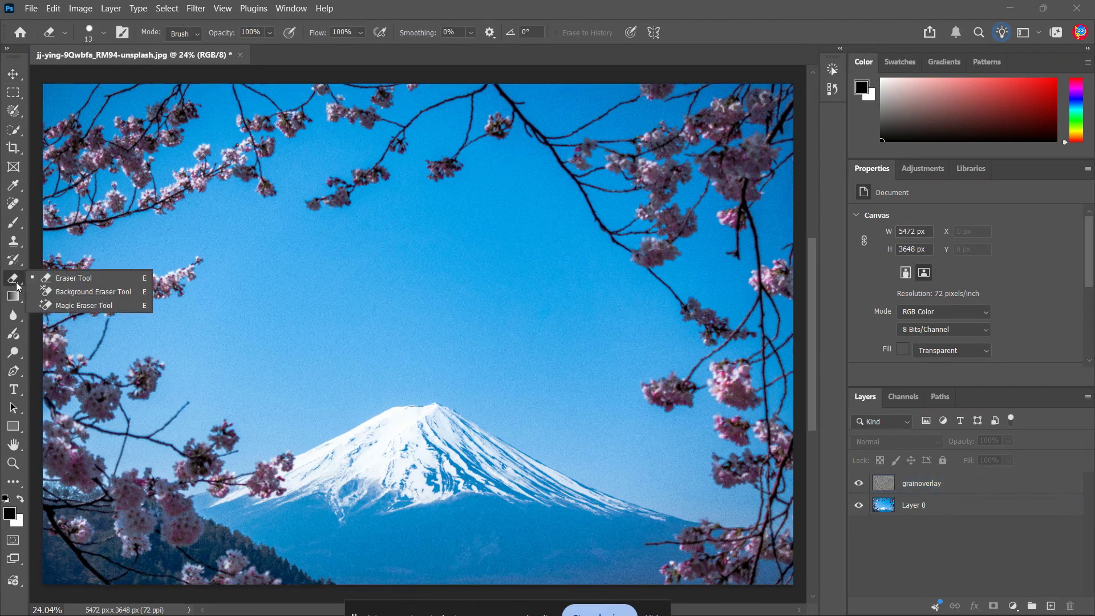
click(69, 283)
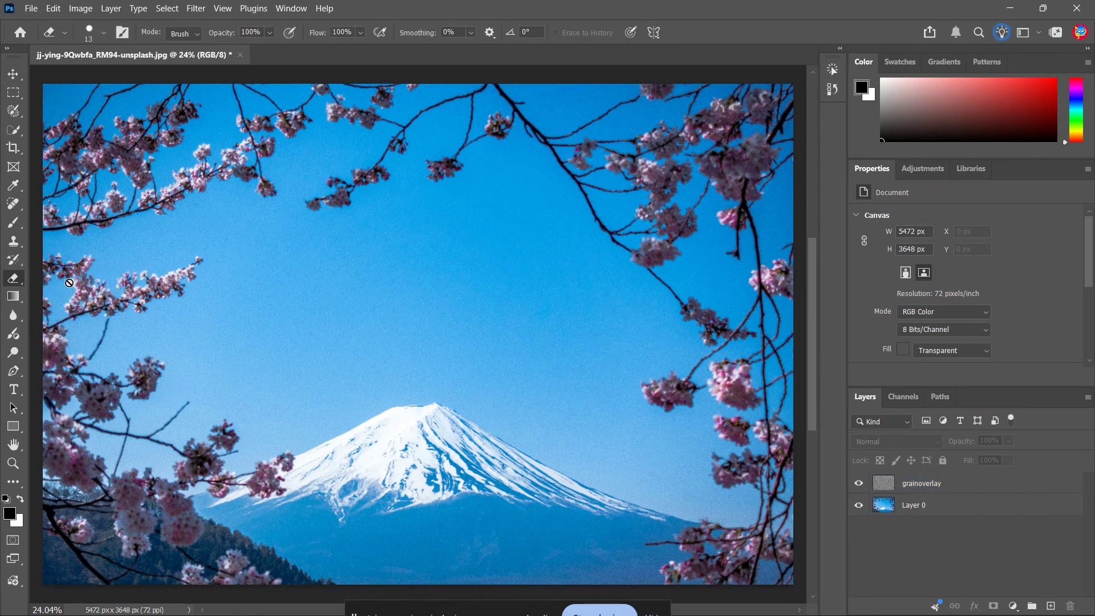
click(924, 493)
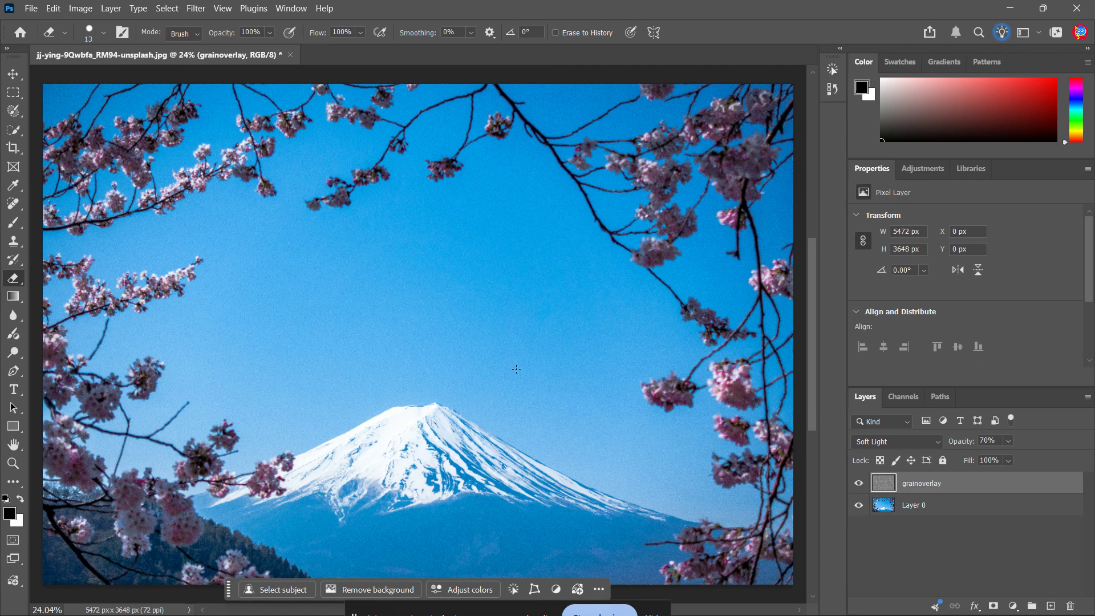
key(bracketright)
key(bracketright)
key(bracketright)
key(bracketright)
key(bracketright)
key(bracketright)
key(bracketright)
key(bracketright)
key(bracketright)
key(bracketright)
key(bracketright)
key(bracketright)
key(bracketright)
key(bracketright)
key(bracketright)
key(bracketright)
key(bracketright)
key(bracketright)
key(bracketright)
key(bracketright)
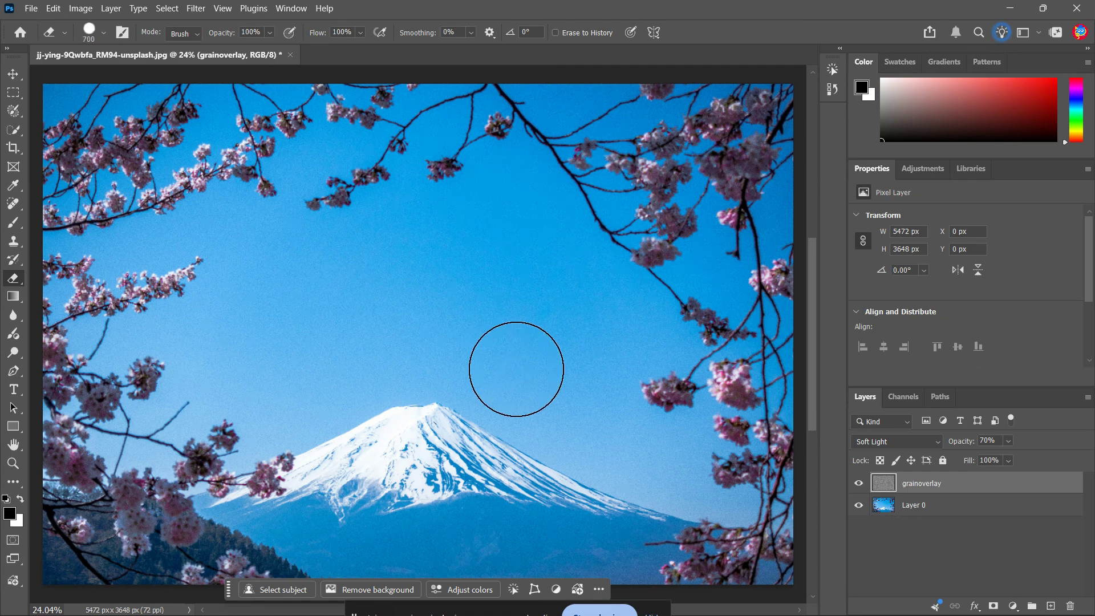
mouse_move(671, 425)
mouse_down()
mouse_move(318, 344)
mouse_move(202, 448)
mouse_move(614, 548)
mouse_up()
key(ctrl+z)
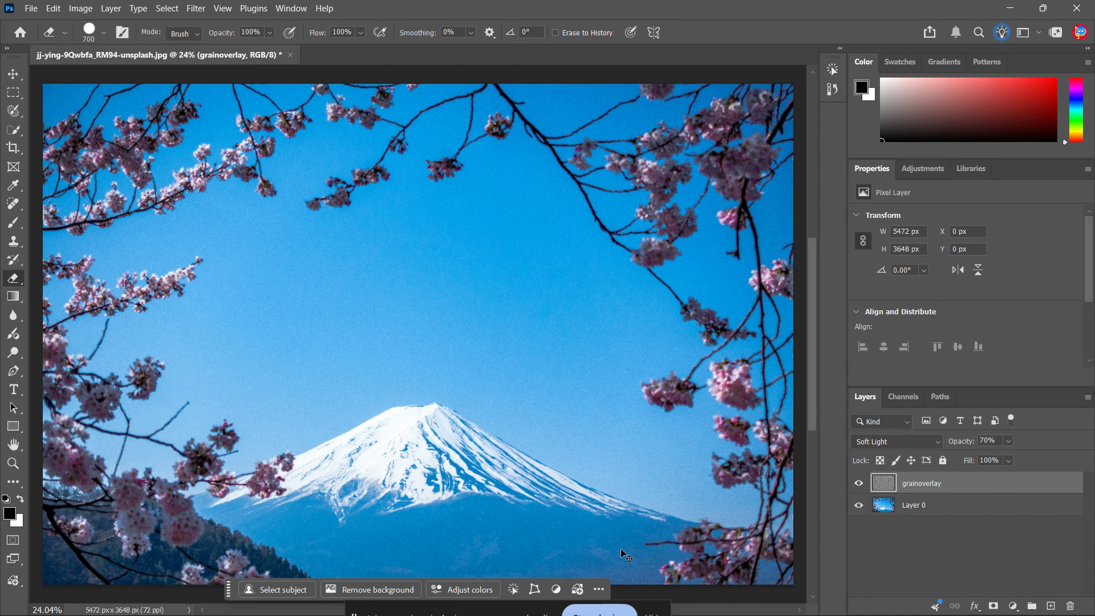
Step: Return to the Move tool, set the grainoverlay layer's opacity to 100%, and deselect it
key(v)
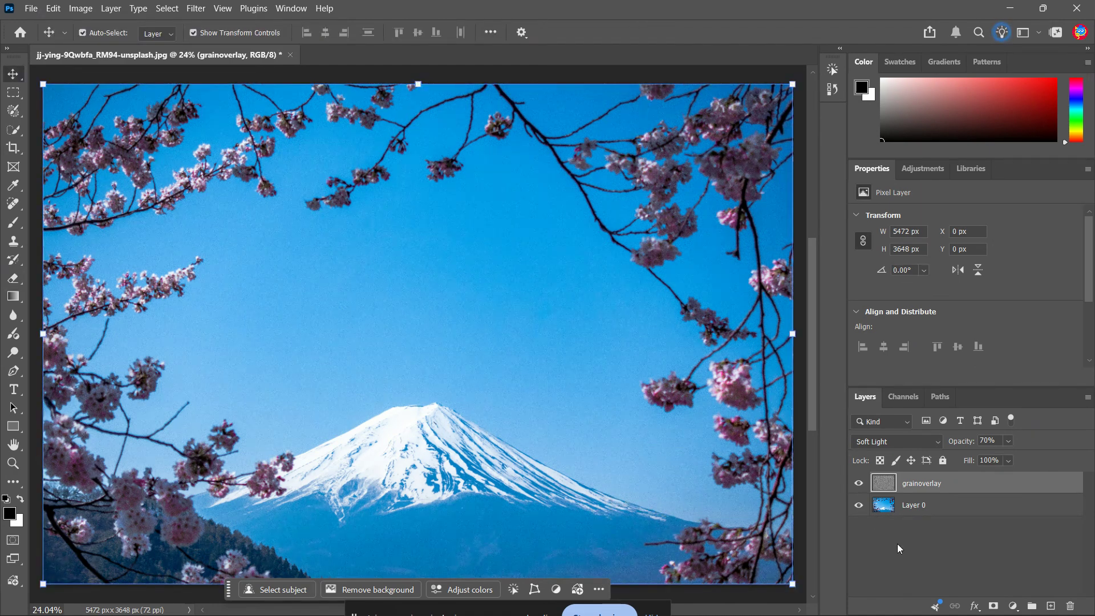
key(0)
click(898, 547)
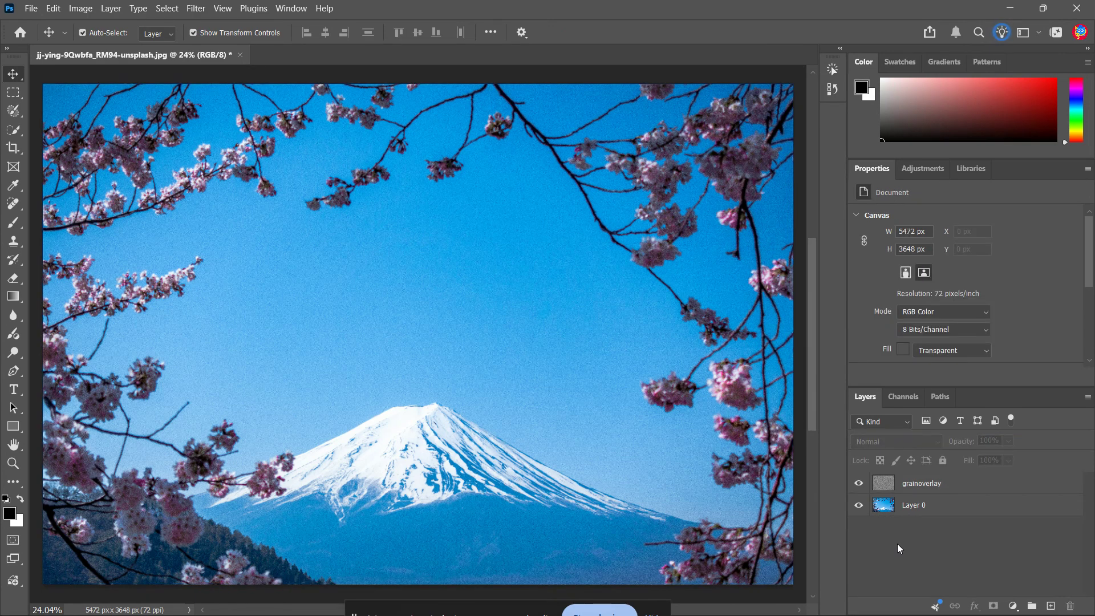